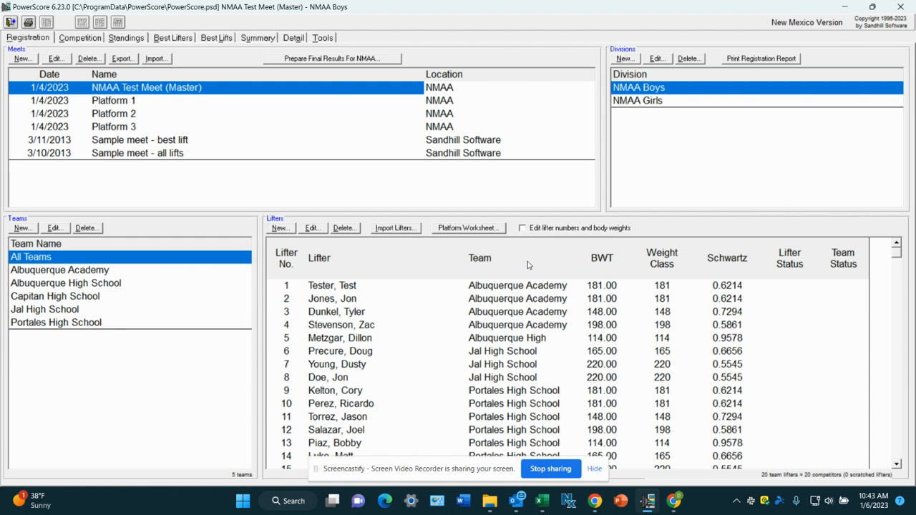
Open the competition score sheet and examine which lifters are listed in the individual weight classes from 114 to 198.
left_click(89, 41)
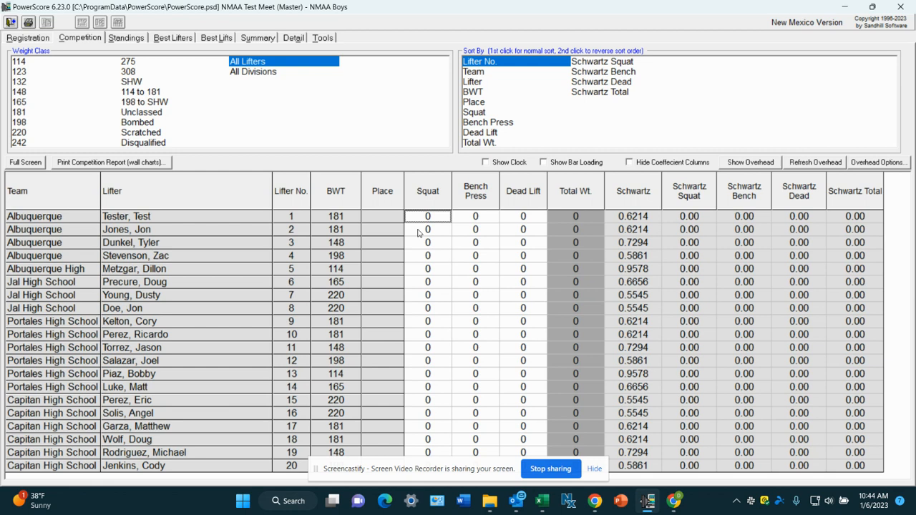
left_click(25, 64)
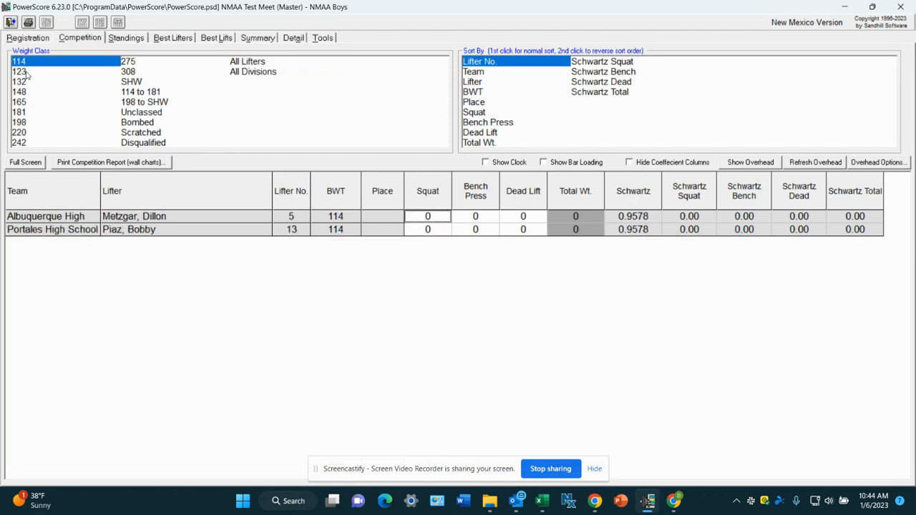
left_click(25, 73)
left_click(26, 83)
left_click(25, 93)
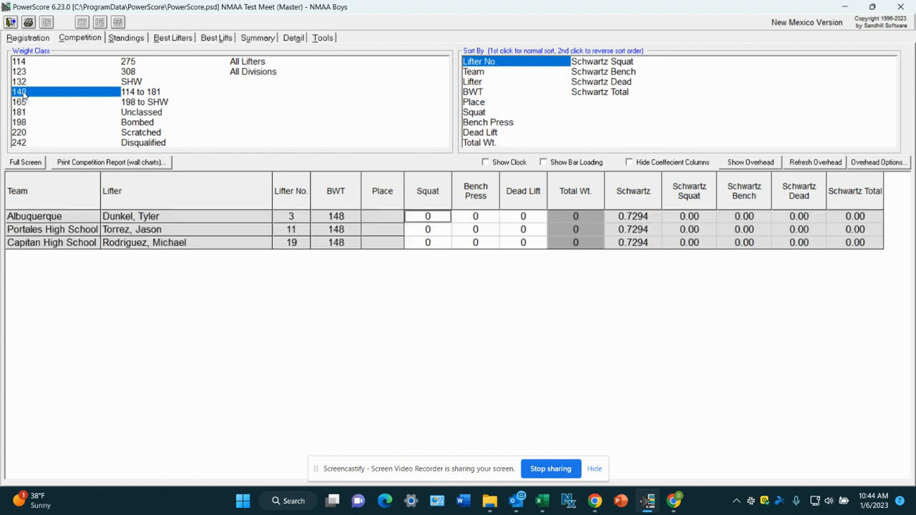
left_click(30, 63)
left_click(27, 92)
left_click(30, 64)
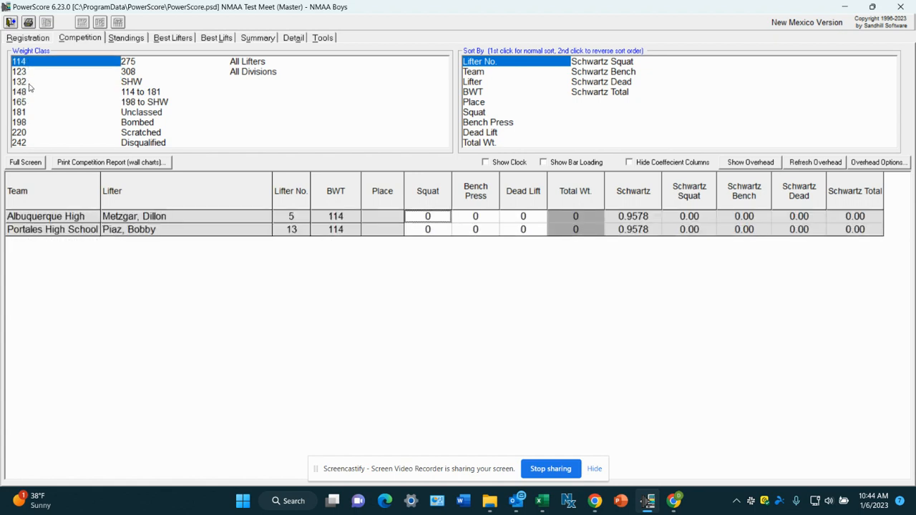
left_click(31, 93)
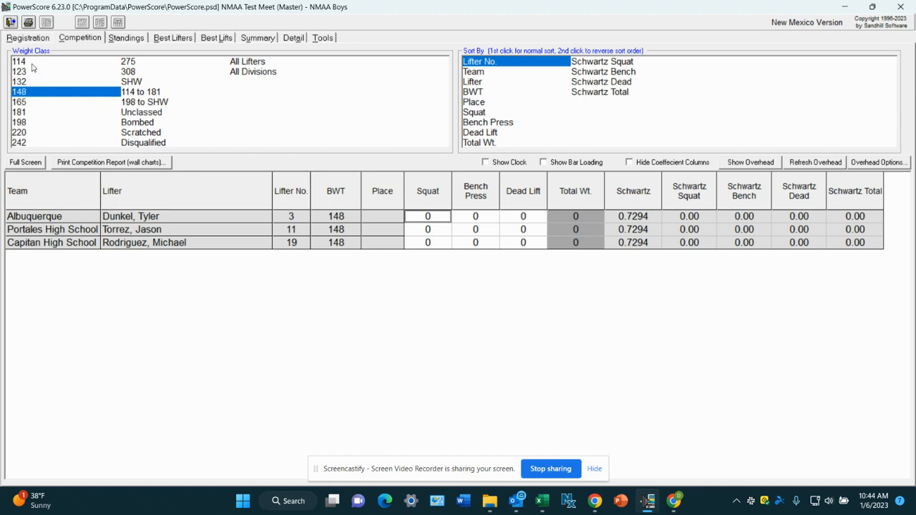
left_click(32, 63)
left_click(32, 82)
left_click(24, 93)
left_click(24, 102)
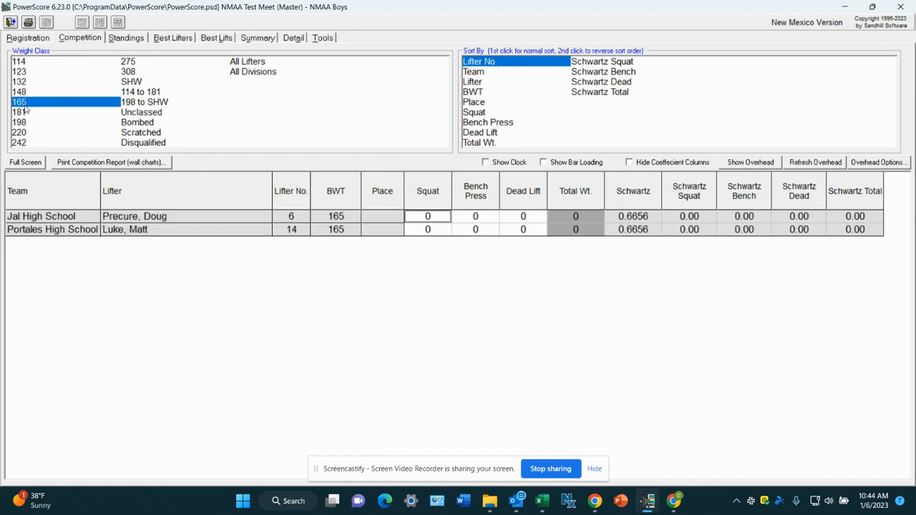
left_click(26, 112)
left_click(26, 122)
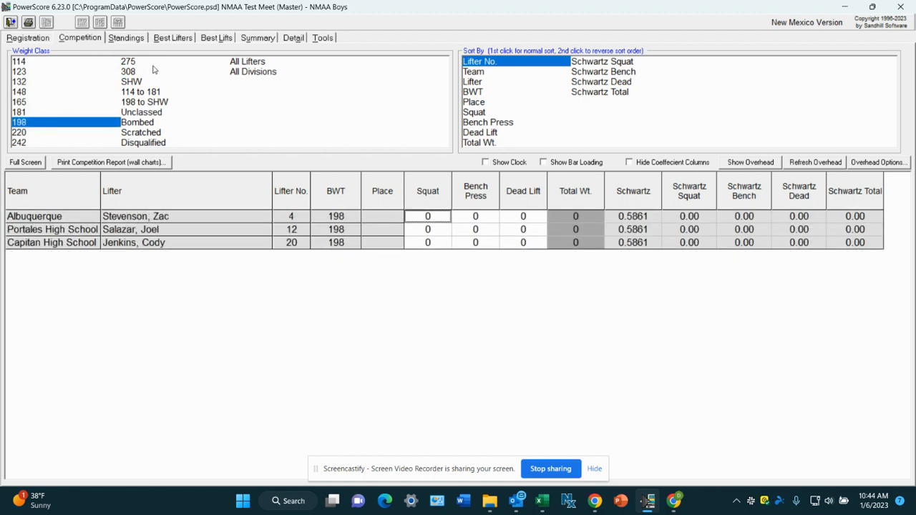
left_click(41, 63)
View the score sheet for all lifters, then for all divisions, and look through the combined boys and girls list.
left_click(258, 65)
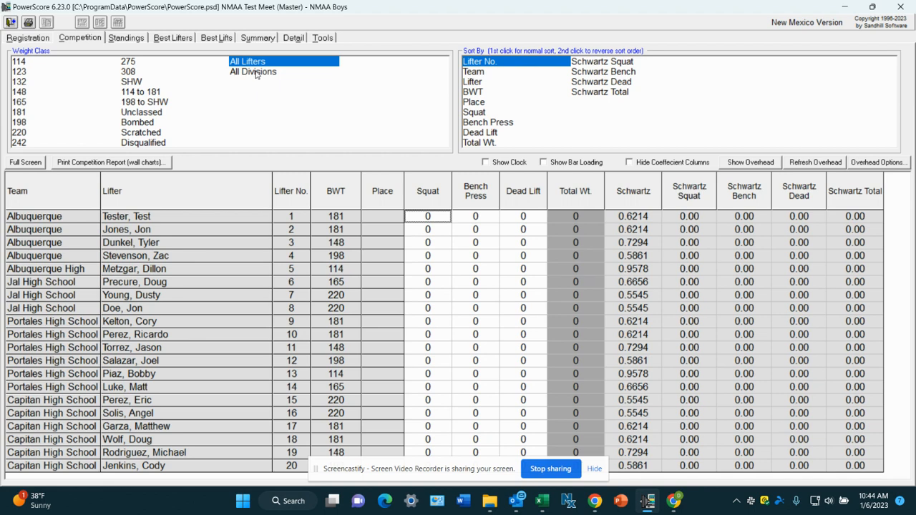
left_click(256, 72)
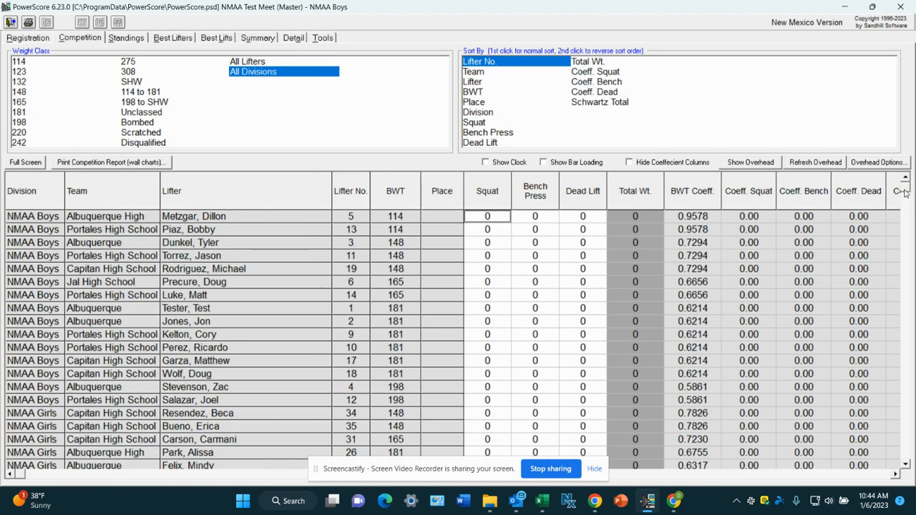
left_click_drag(906, 188, 912, 315)
scroll(911, 315, "up", 3)
Show all lifters of the current division on the score sheet, sorted by BWT.
left_click(479, 93)
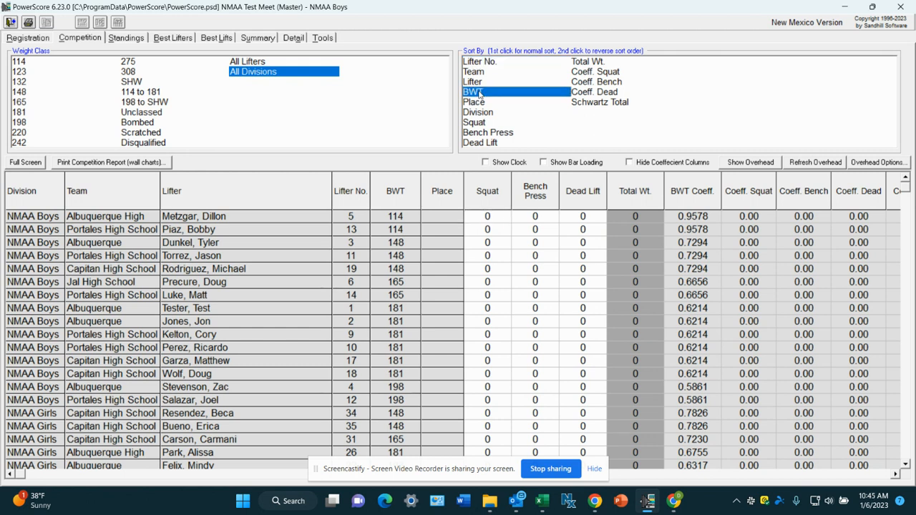
left_click(320, 64)
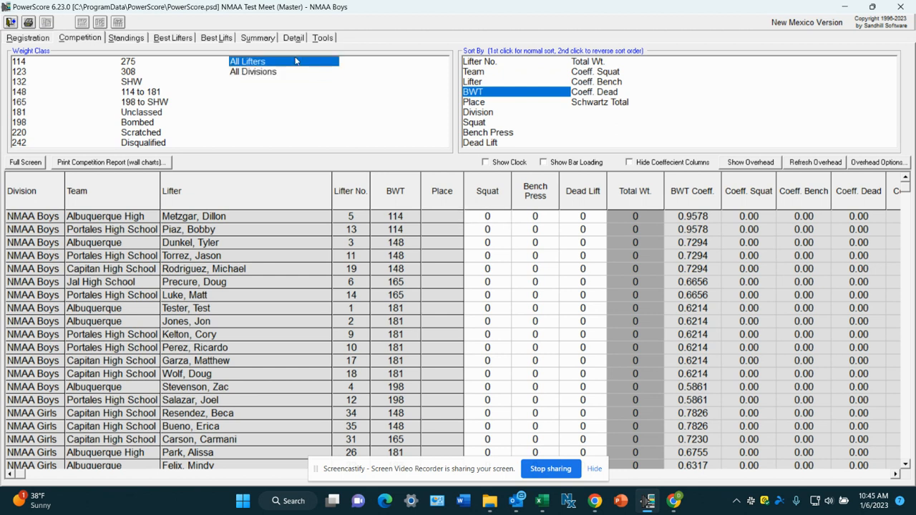
left_click(482, 94)
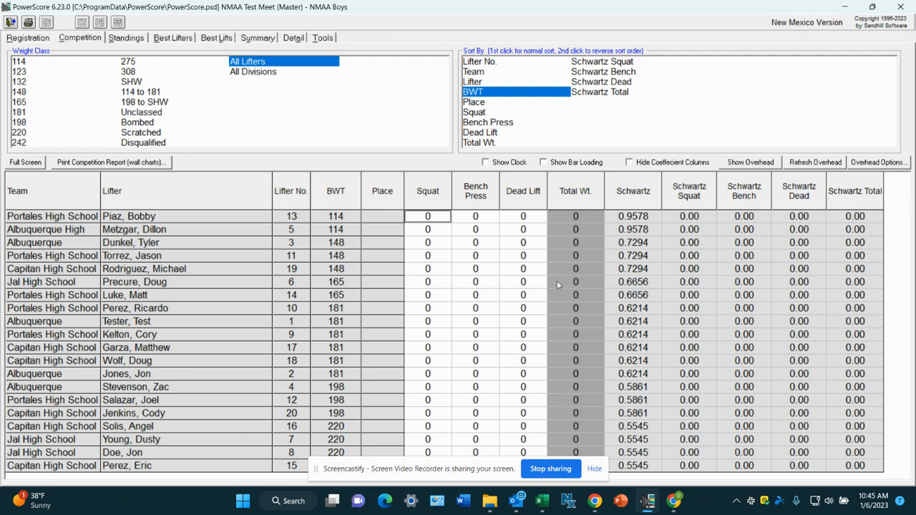
Enter squat results of 400 and 405 for the two lifters in the 114 class, in listed order.
type("400")
key("Return")
type("405")
key("Return")
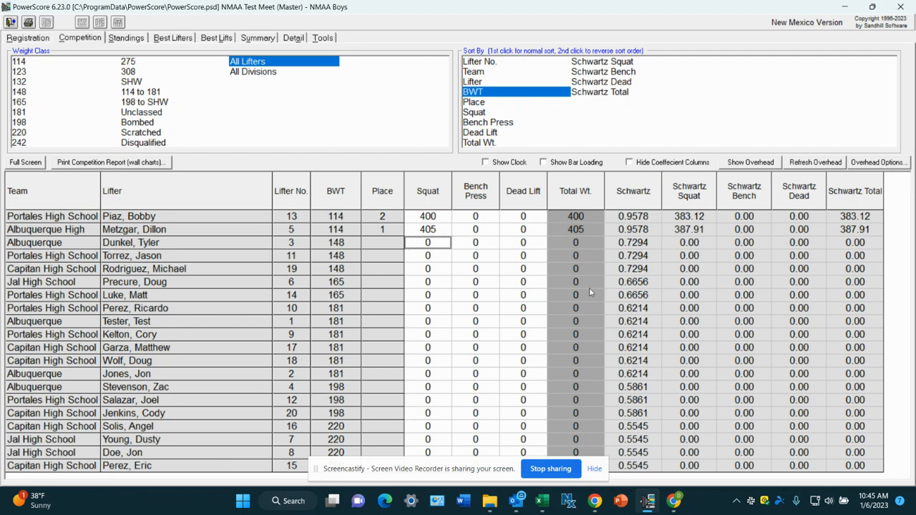
Enter squat results of 500, 505 and 415 for the three lifters in the 148 class, in listed order.
type("500")
key("Return")
type("505")
key("Return")
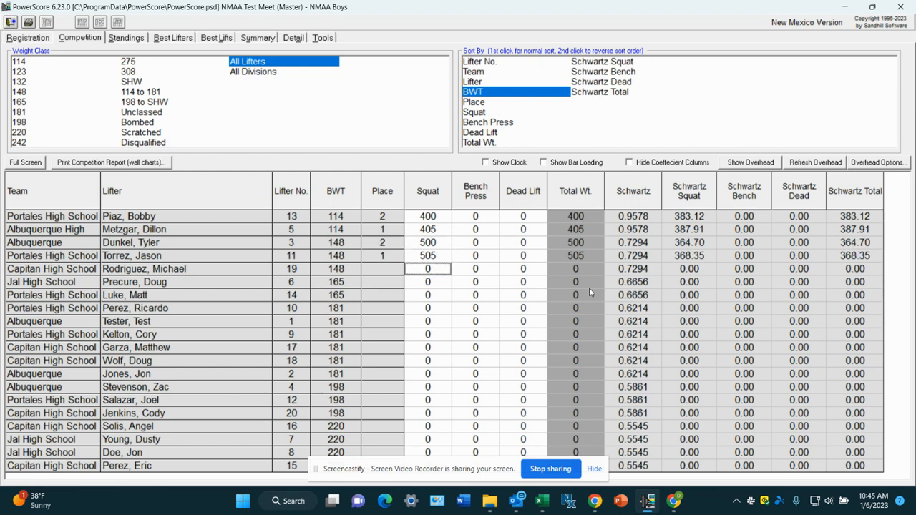
type("415")
key("Return")
Enter bench press results of 200 and 225 for the two lifters in the 114 class, in listed order.
key("Right")
key("Up")
key("Up")
key("Up")
key("Up")
key("Up")
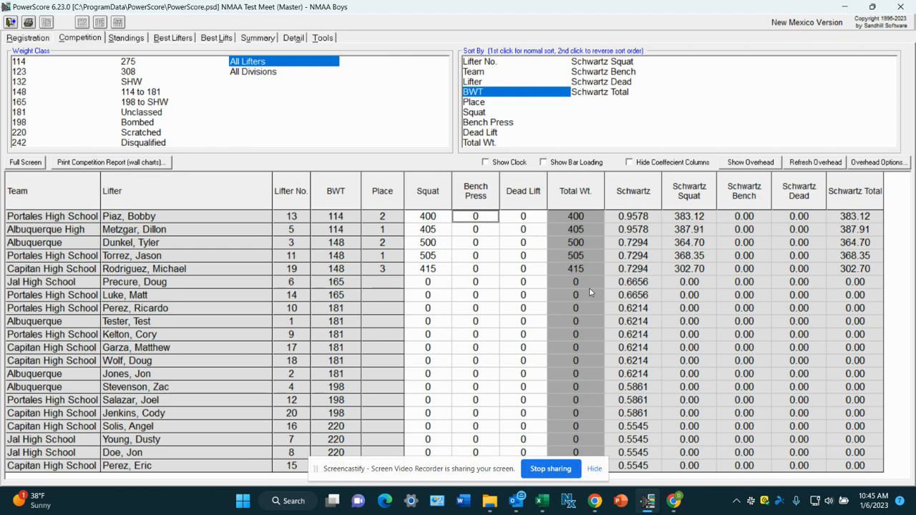
type("200")
key("Return")
type("225")
key("Return")
Enter bench press results of 200, 250 and 300 for the three lifters in the 148 class, in listed order.
type("200")
key("Return")
type("250")
key("Return")
type("300")
key("Return")
Enter dead lift results of 500 and 505 for the two lifters in the 114 class, in listed order.
key("Right")
key("Up")
key("Up")
key("Up")
key("Up")
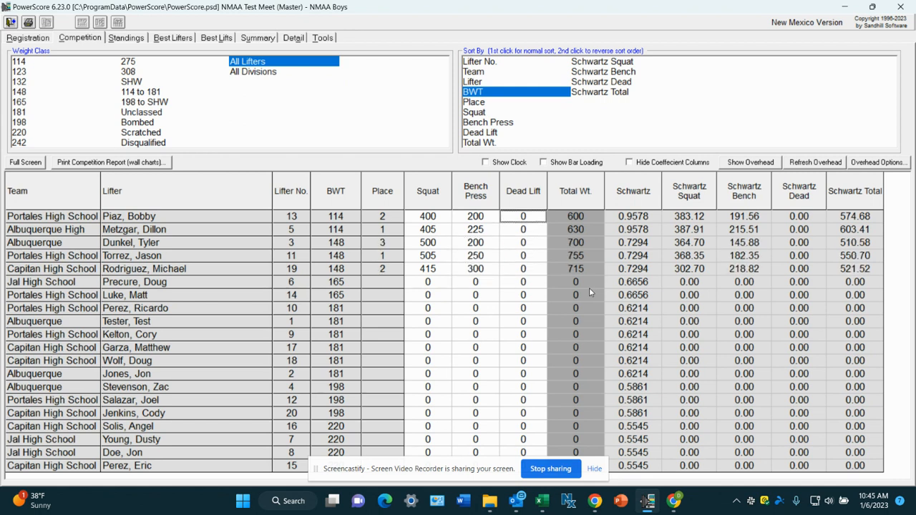
type("500")
key("Return")
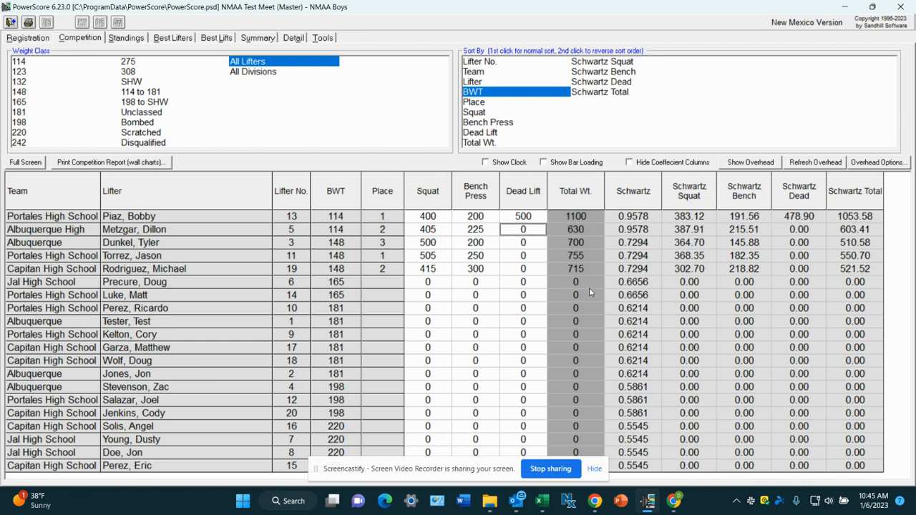
type("505")
key("Return")
Enter dead lift results of 515, 400 and 315 for the three lifters in the 148 class, in listed order.
type("515")
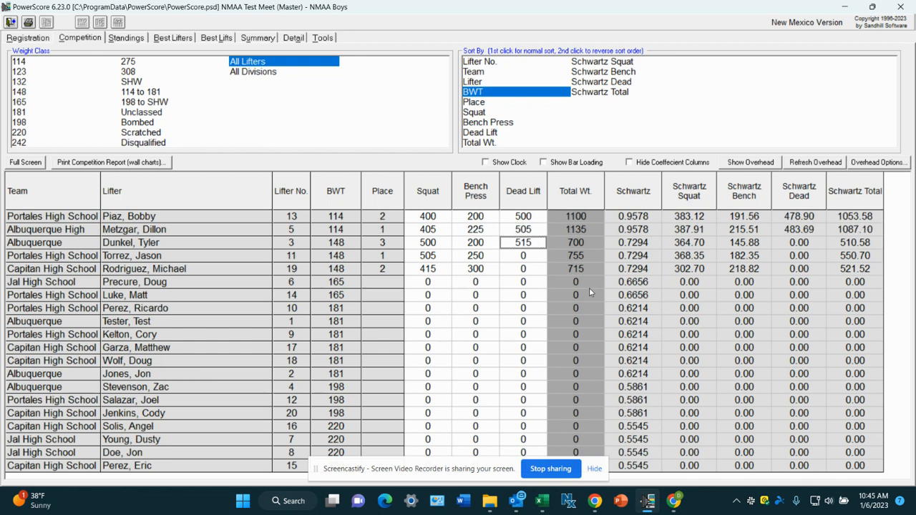
key("Return")
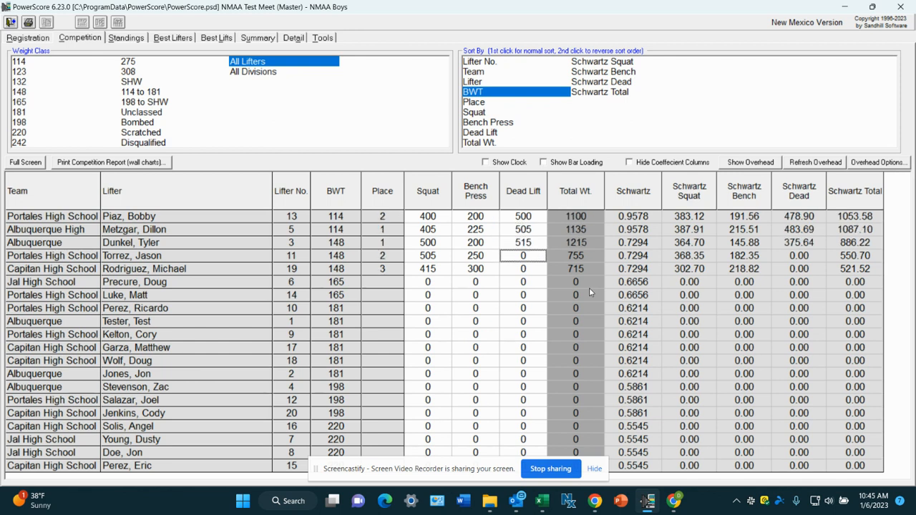
type("400")
key("Return")
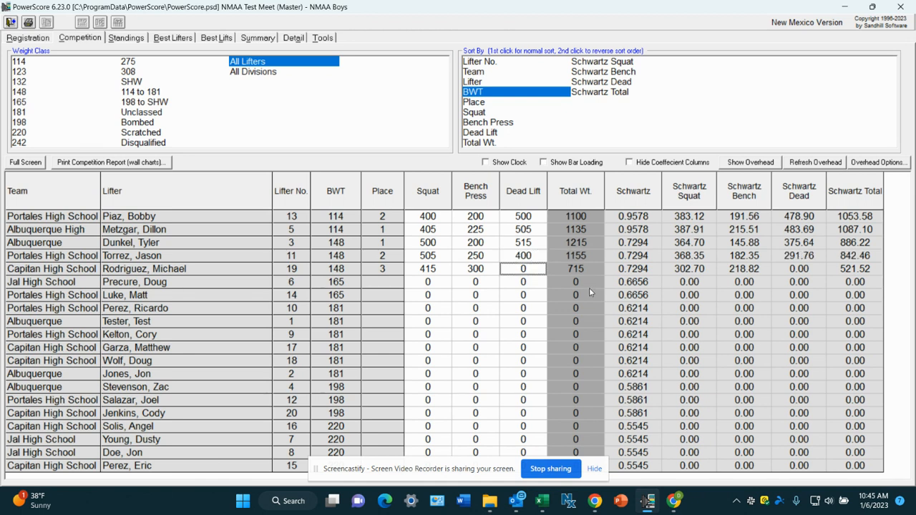
type("315")
key("Up")
key("Up")
key("Up")
key("Up")
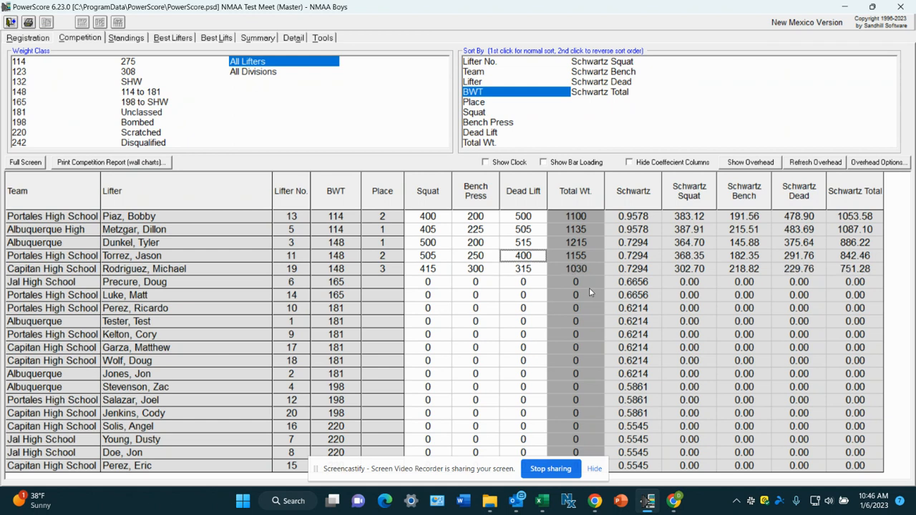